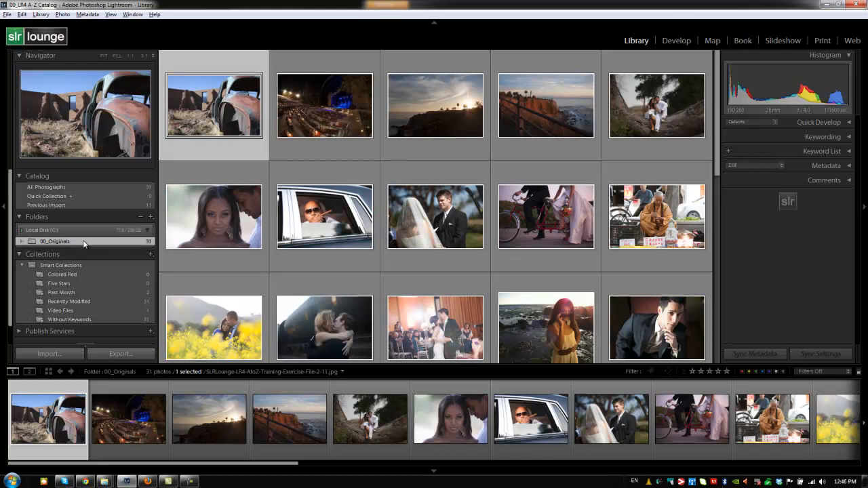
- View the photos in Previous Import, in the Past Month smart collection and in the 00_Originals folder
left_click(84, 206)
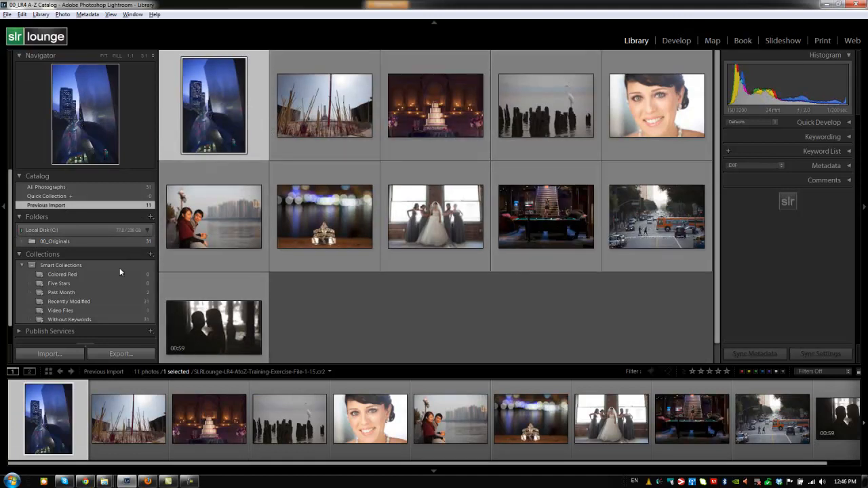
left_click(92, 293)
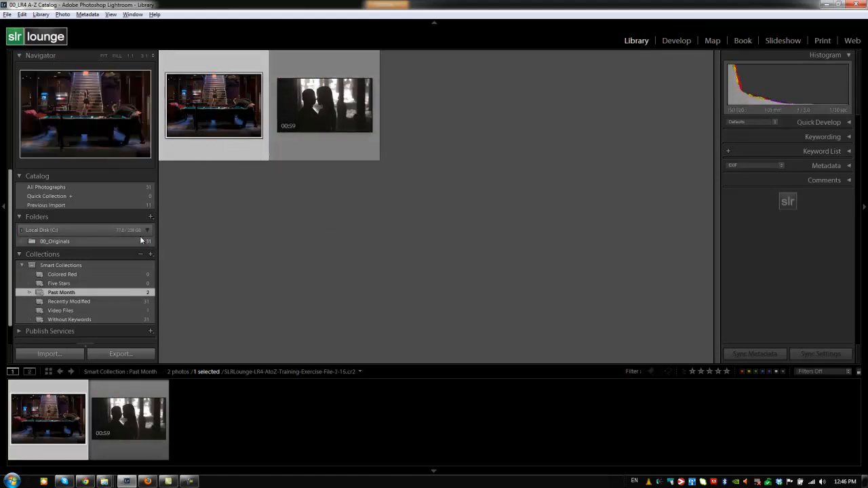
left_click(122, 243)
scroll(440, 320, "up", 5)
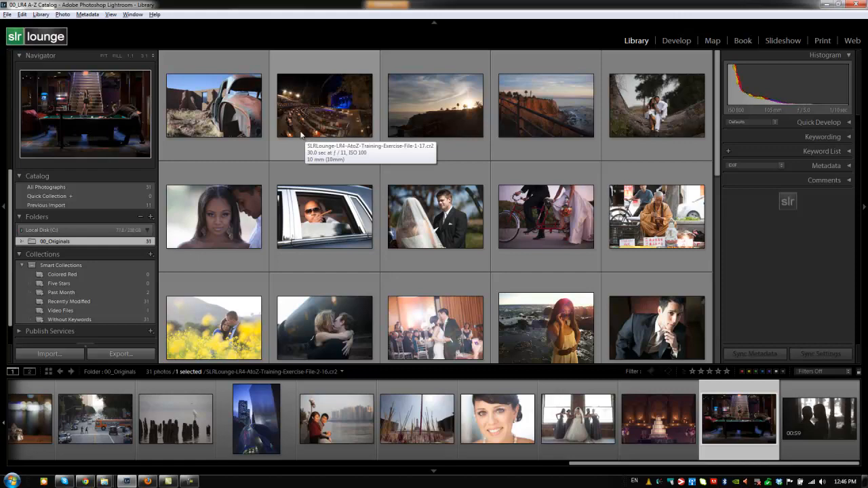
- Try different thumbnail sizes in the grid, ending with two large photos per row
key("equal")
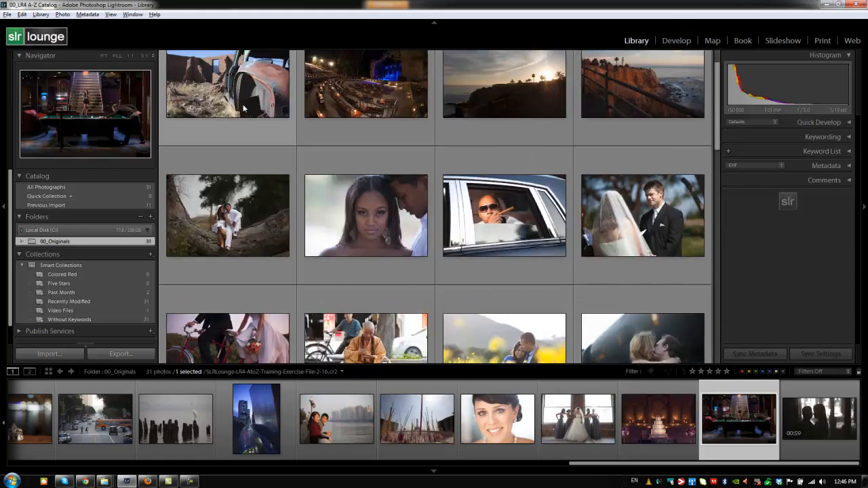
key("minus")
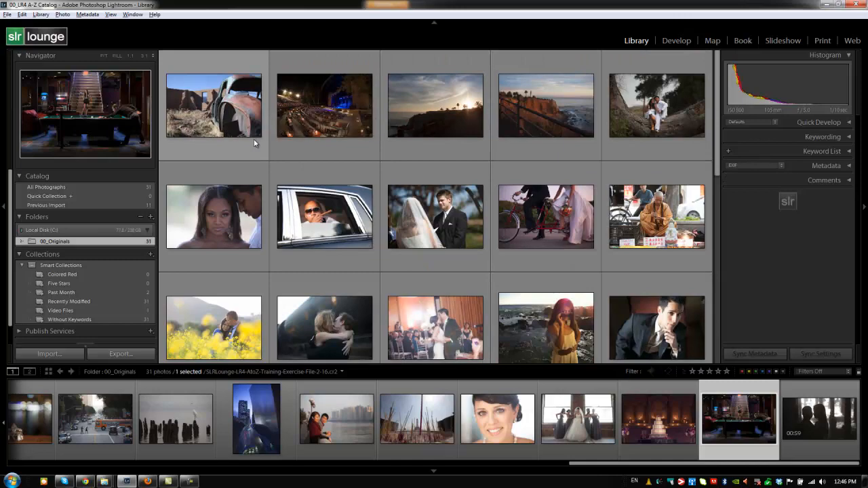
key("equal")
key("equal")
key("equal")
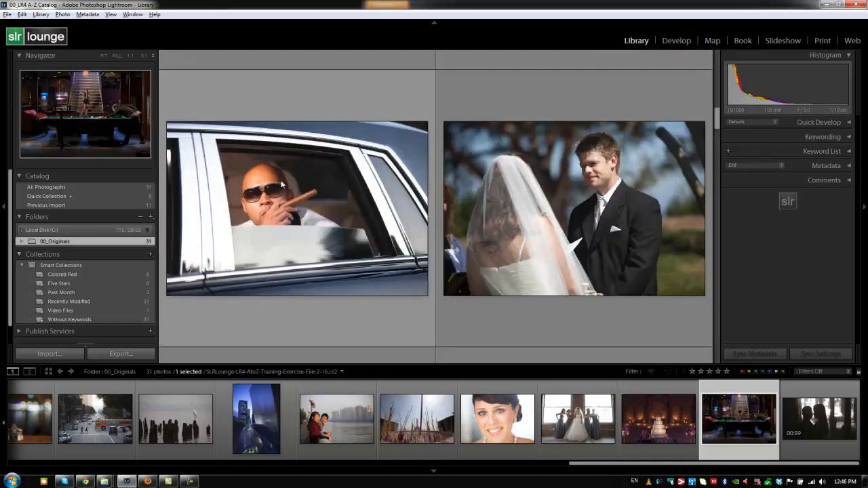
- Hide the side panels and shrink the grid thumbnails to their smallest size
key("Tab")
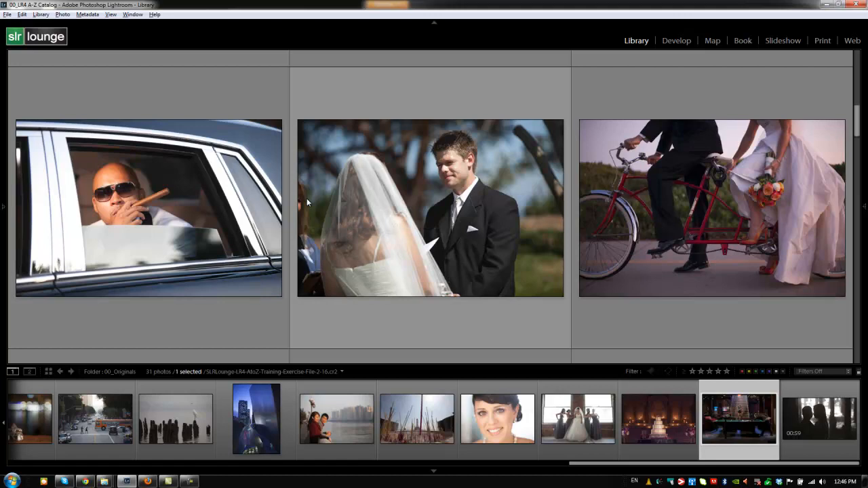
key("minus")
key("minus")
key("minus")
key("minus")
key("minus")
key("minus")
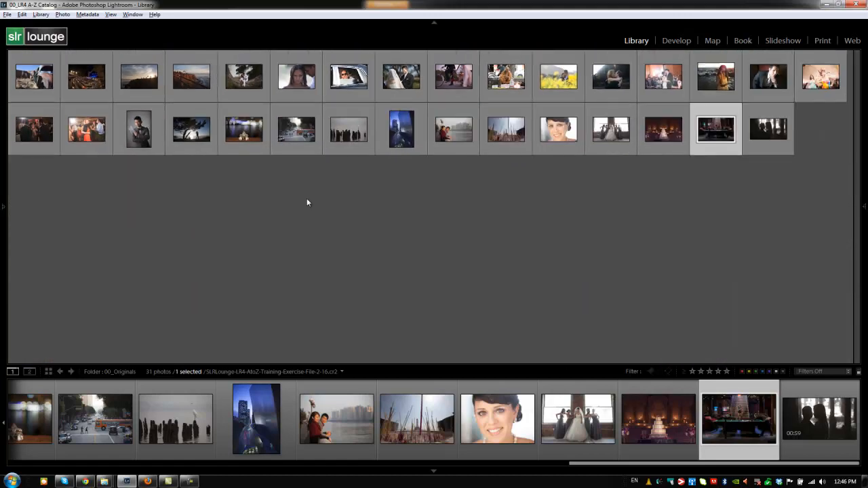
key("minus")
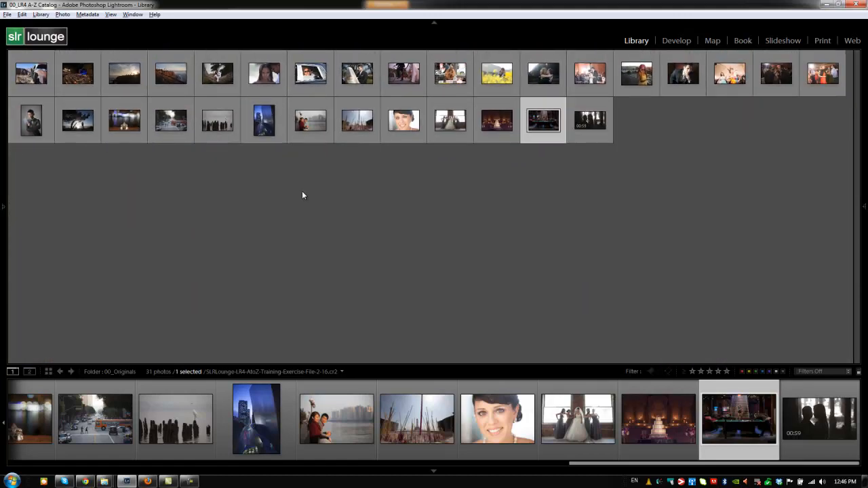
- Enlarge the grid thumbnails to six per row and return to the start of the folder
key("equal")
key("equal")
key("equal")
key("equal")
key("equal")
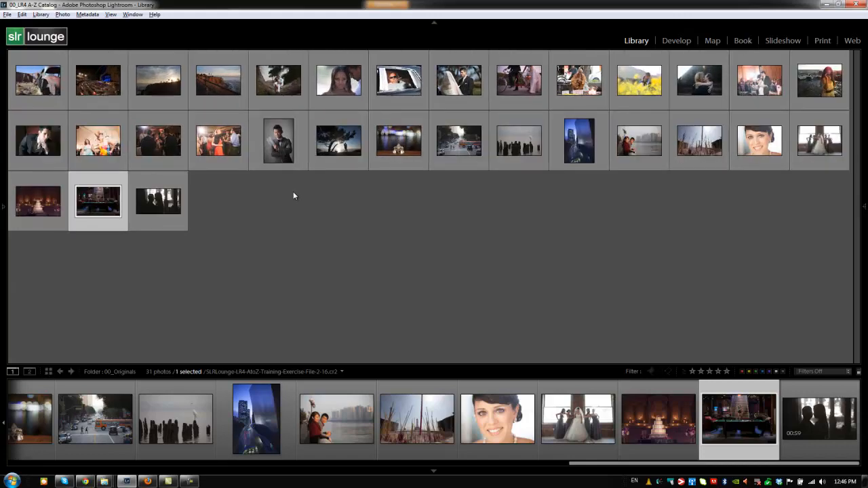
key("equal")
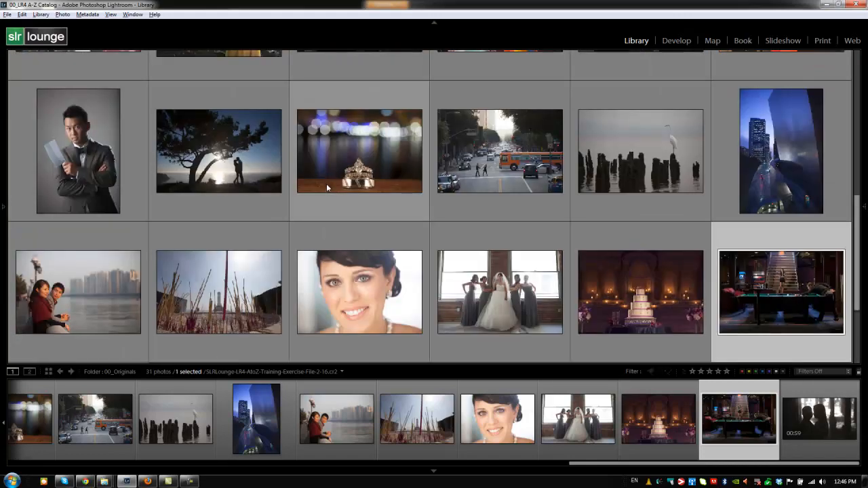
scroll(383, 200, "up", 3)
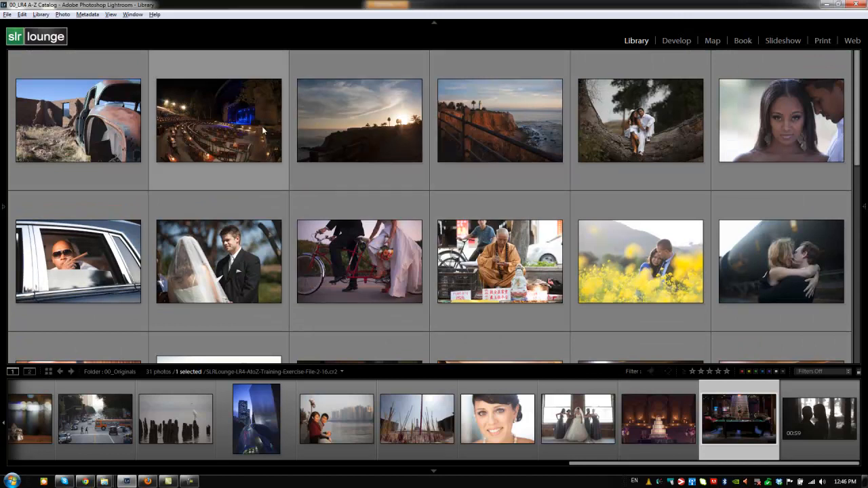
- Bring back the side panels and open the rusted truck photo at the start of the grid in Loupe view
mouse_move(263, 136)
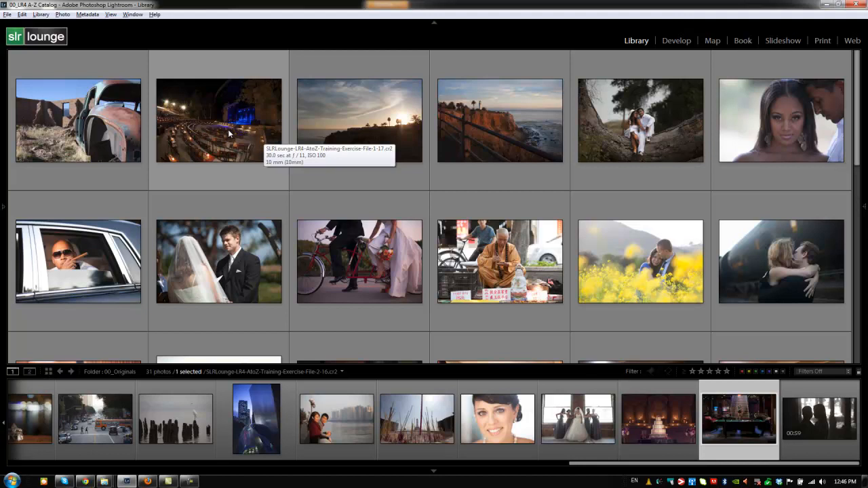
key("Tab")
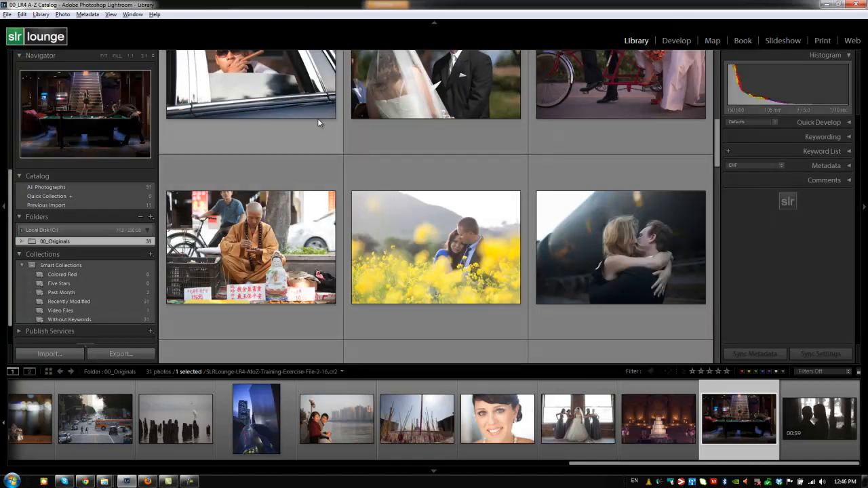
scroll(303, 141, "up", 5)
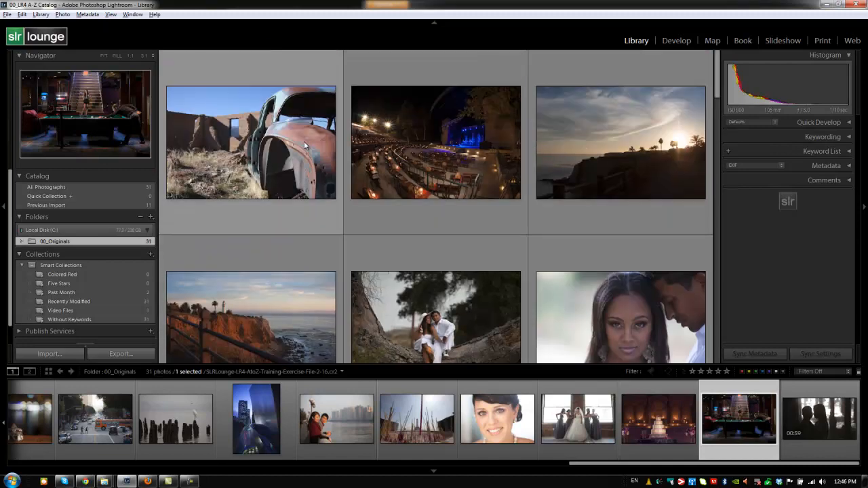
double_click(269, 138)
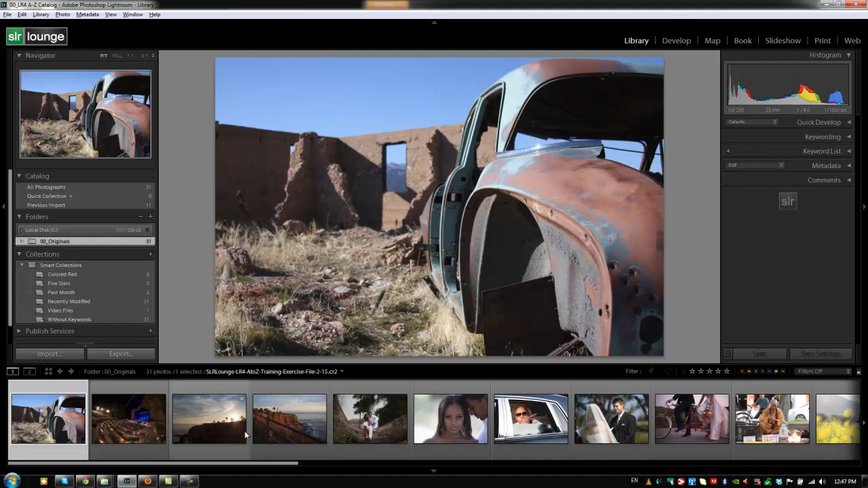
- Inspect the lighthouse photo at 1:1 and fitted to the view, and visit the Develop module before returning to Library
left_click(282, 430)
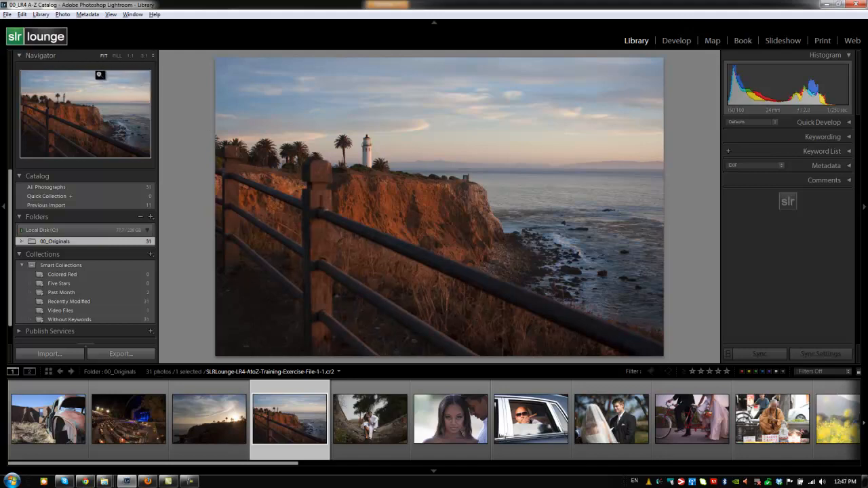
left_click(349, 152)
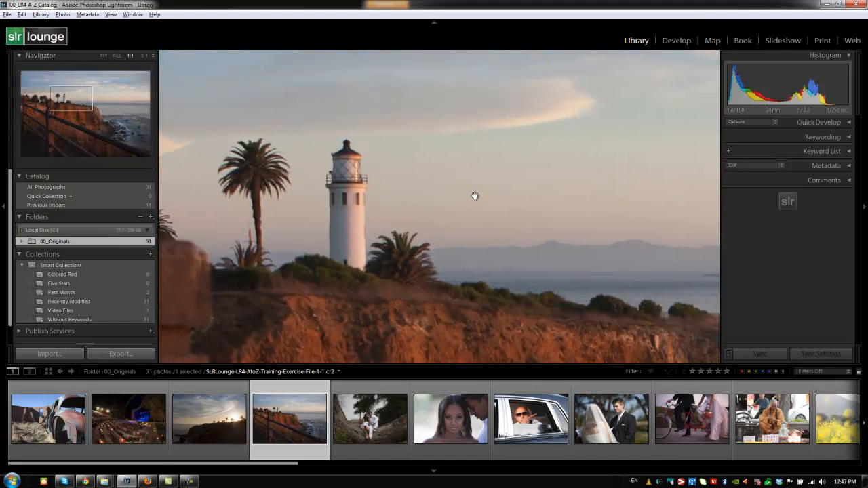
left_click(400, 260)
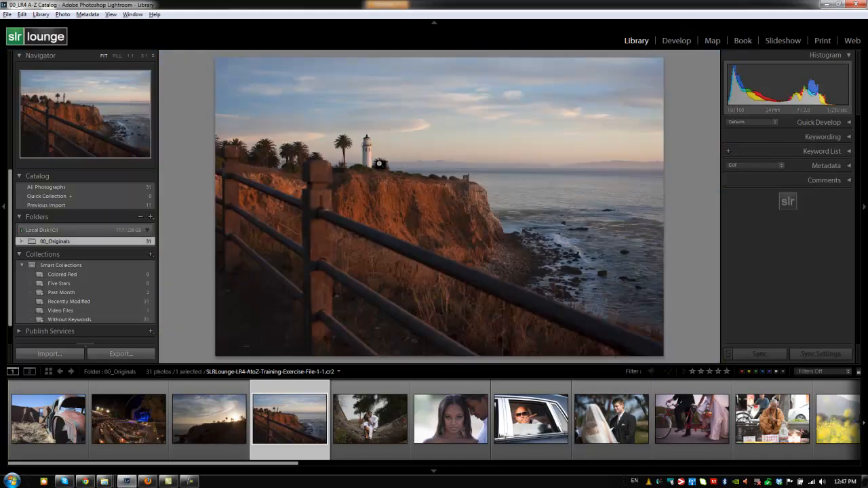
left_click(680, 42)
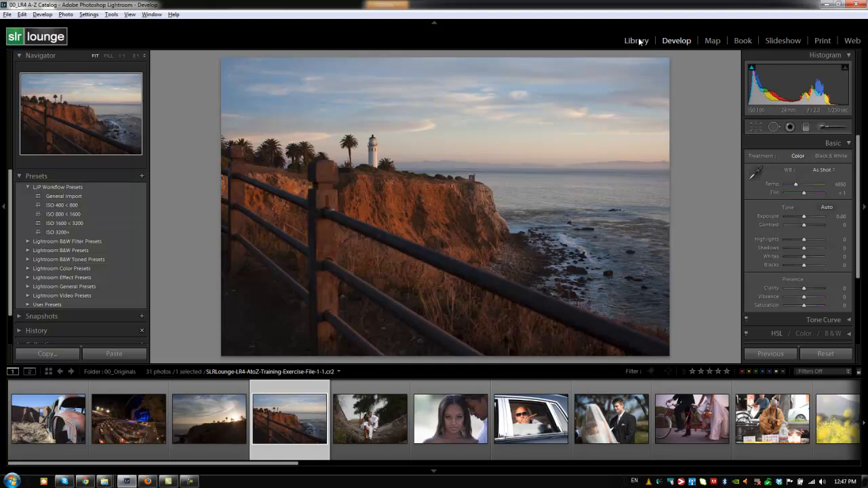
left_click(636, 40)
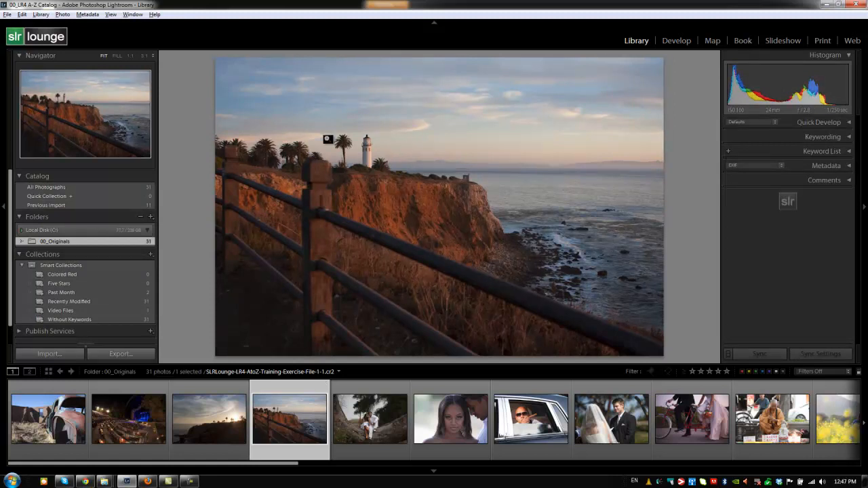
- Step forward through the photos to the bride and groom shot and return to Grid view
key("Right")
key("Right")
key("Right")
key("Right")
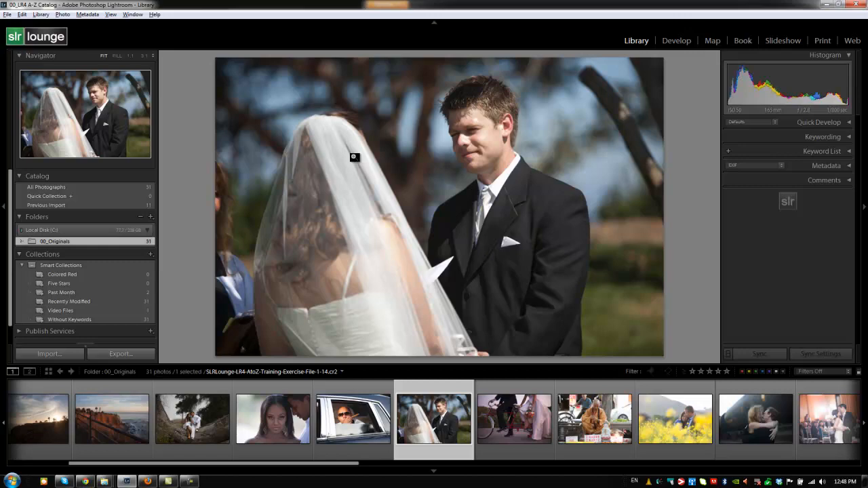
key("g")
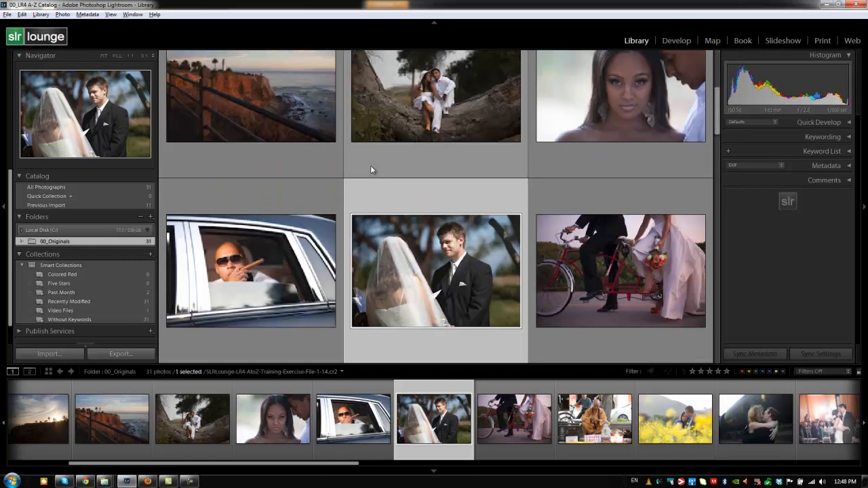
- Create a virtual copy of the rusted truck photo, the first one in the grid
scroll(351, 185, "up", 3)
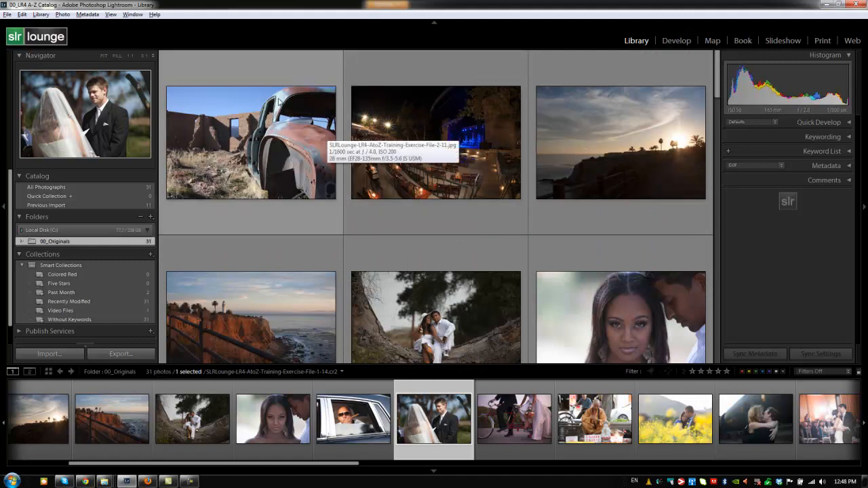
left_click(300, 134)
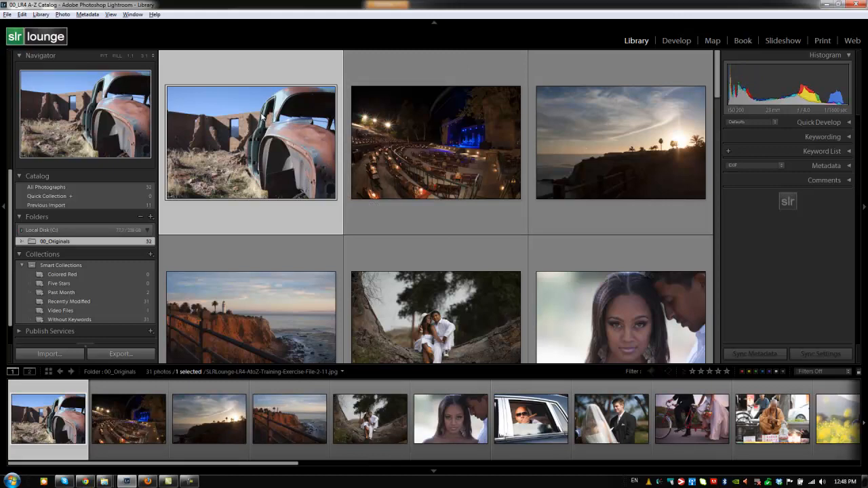
key("ctrl+apostrophe")
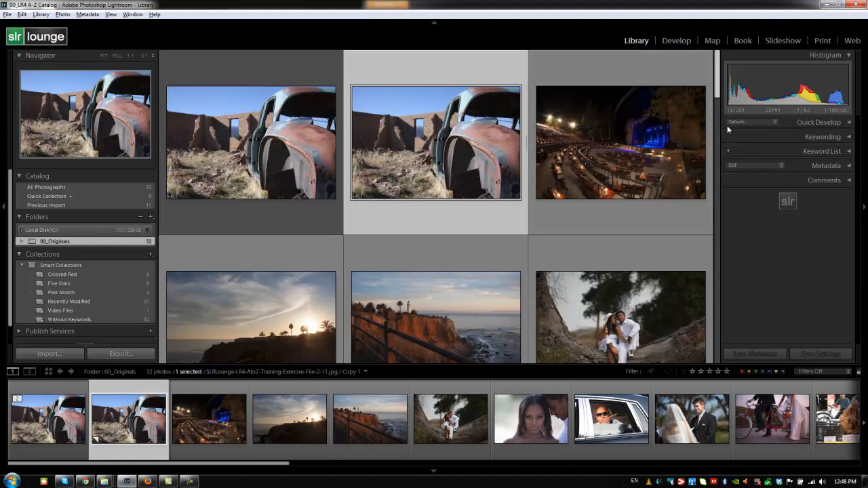
- Apply the Infrared preset from the Lightroom B&W Filter Presets to the truck's virtual copy
left_click(772, 122)
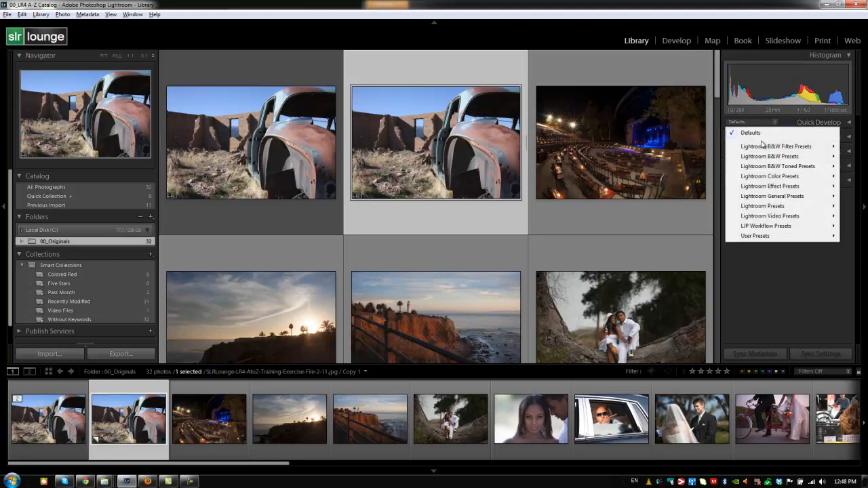
mouse_move(762, 146)
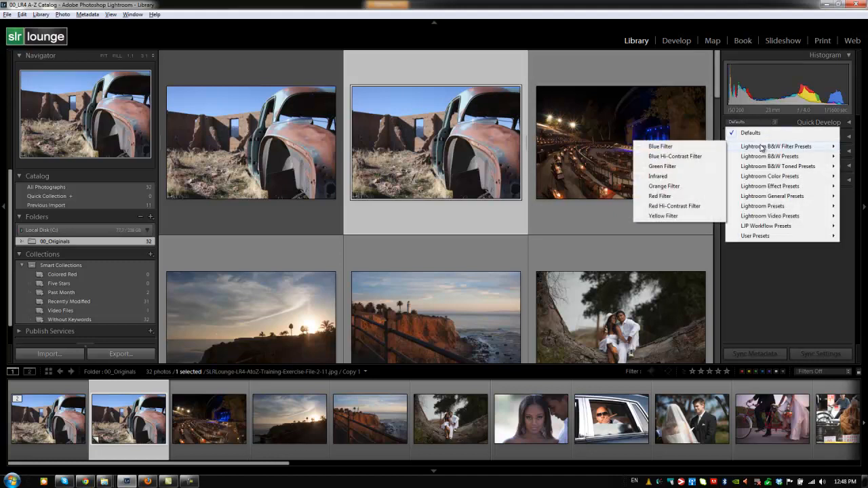
left_click(657, 176)
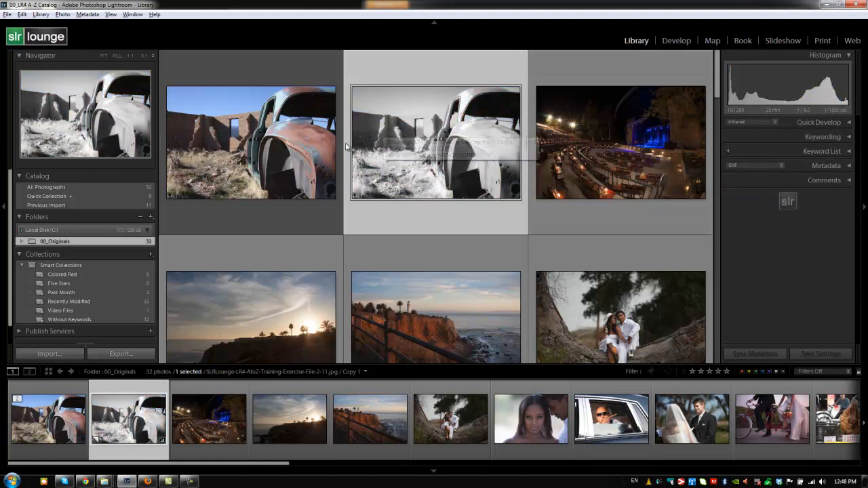
- Select the original truck photo together with its black-and-white copy and show them in Compare view with the side panels hidden
left_click(297, 132, "ctrl")
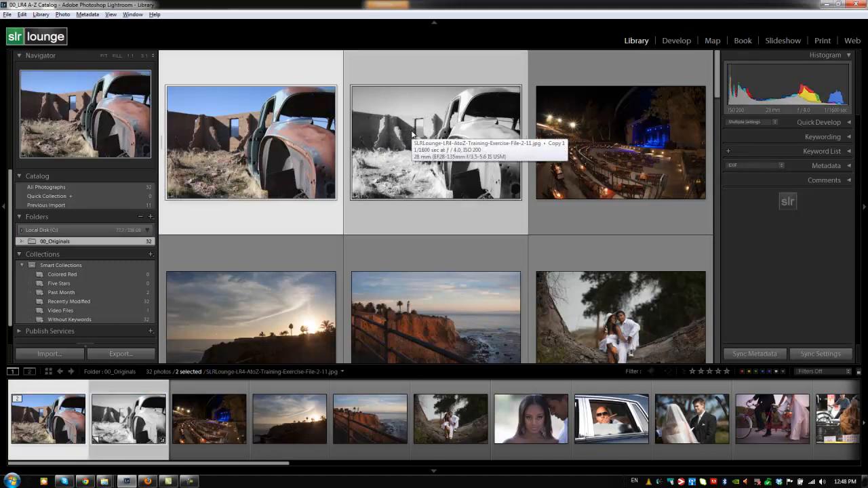
key("c")
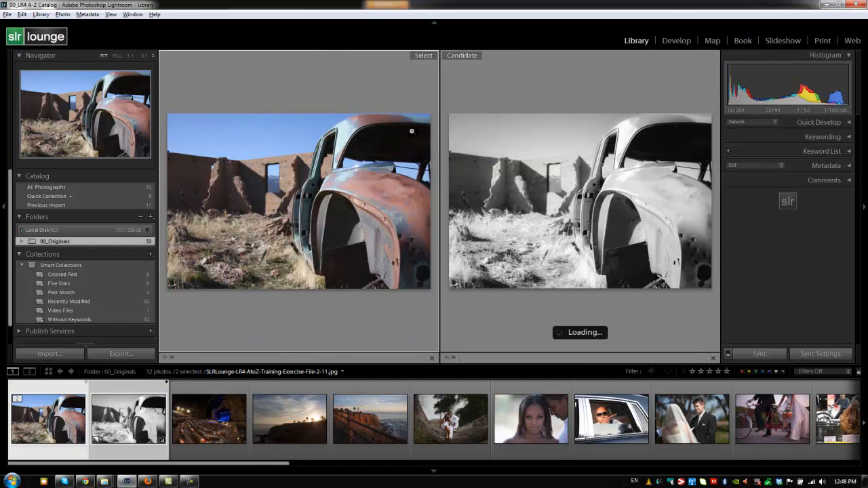
key("Tab")
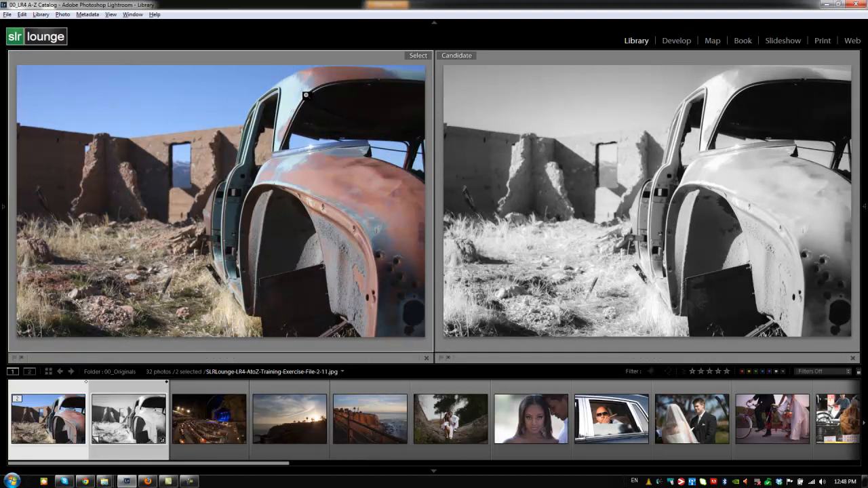
- Examine the truck's roof edge up close in both compared versions, then return to the full-image comparison
left_click(293, 92)
left_click_drag(342, 145, 190, 150)
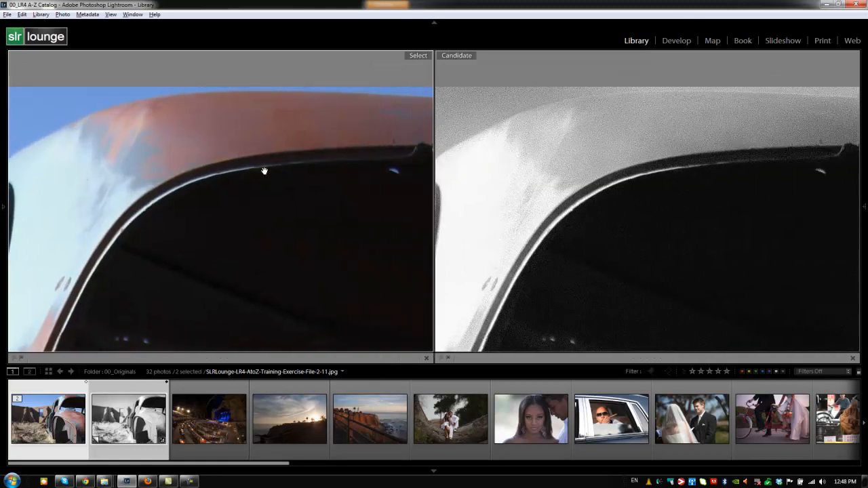
left_click_drag(417, 173, 269, 156)
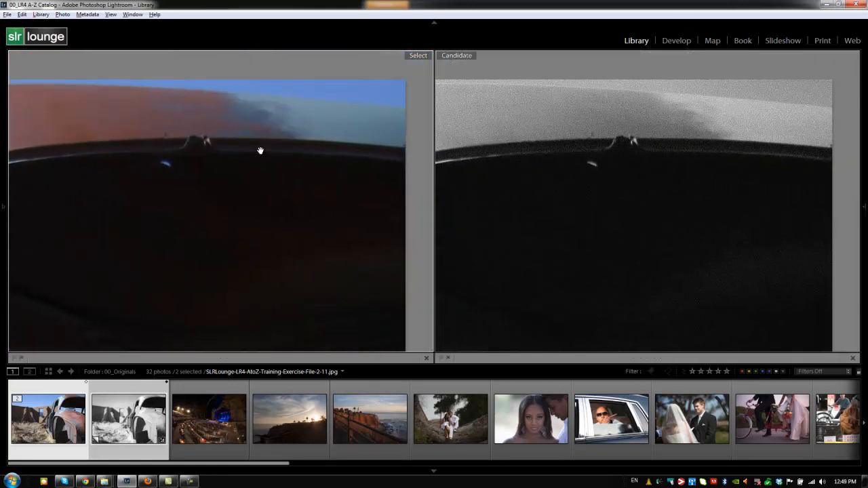
left_click(193, 193)
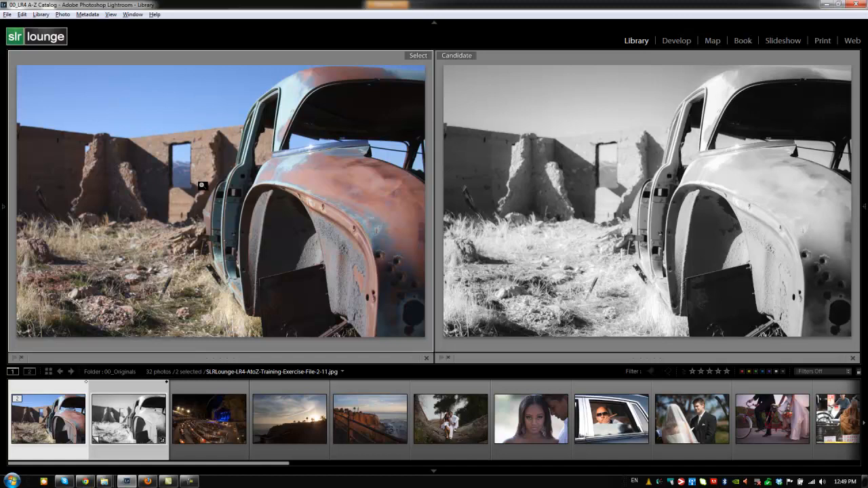
- Examine the ruined wall and doorway behind the truck up close in both compared versions, then return to the thumbnail grid
left_click(204, 149)
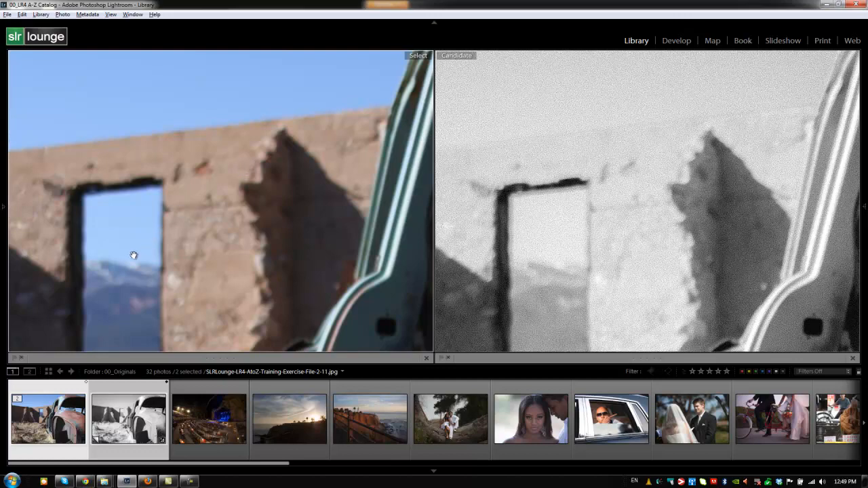
left_click_drag(133, 253, 172, 205)
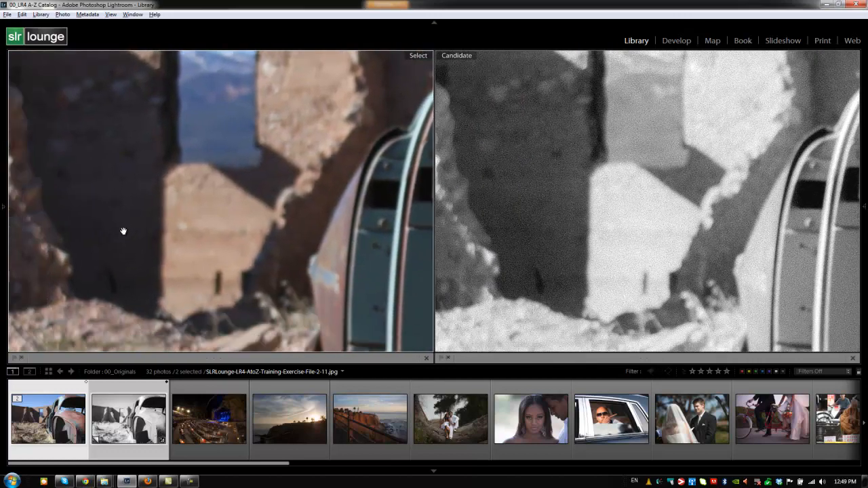
left_click_drag(122, 231, 154, 138)
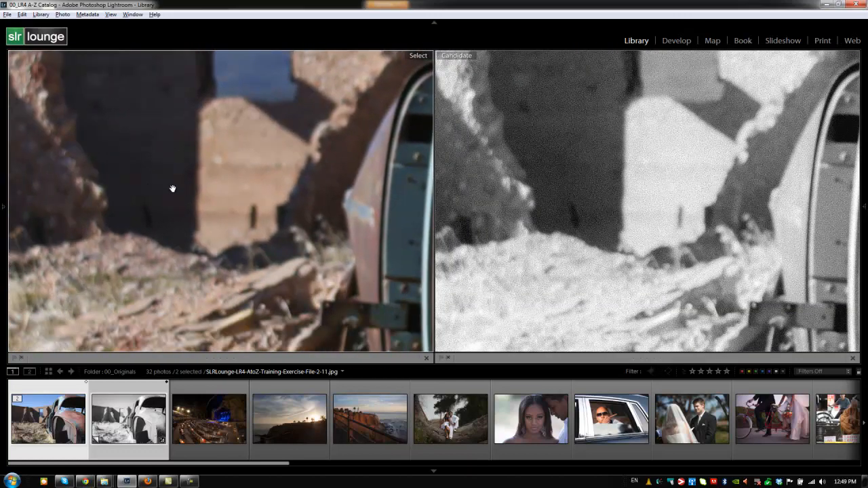
left_click(202, 193)
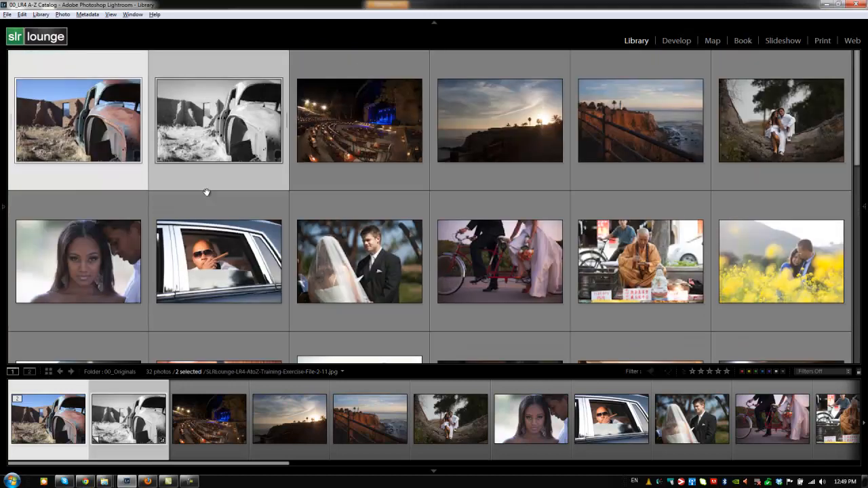
- Select the first four photos, from the colour truck to the coastal sunset, and show them in Survey view
left_click(331, 135)
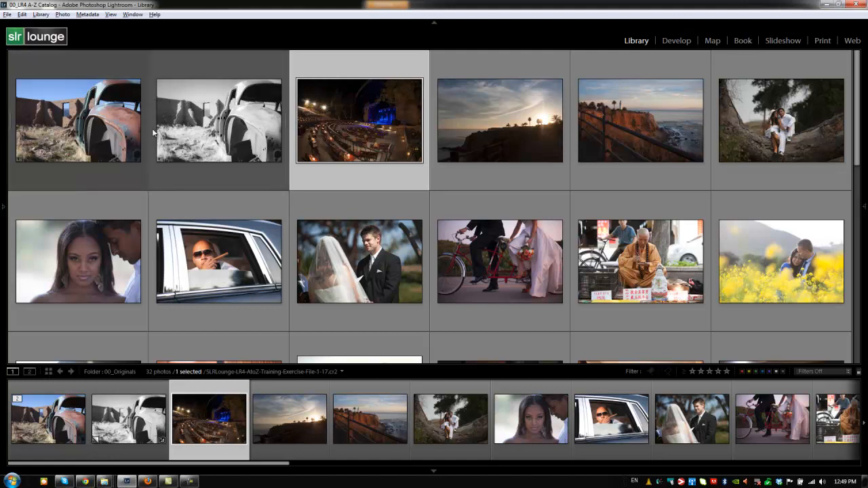
left_click(105, 115, "shift")
left_click(530, 102, "shift")
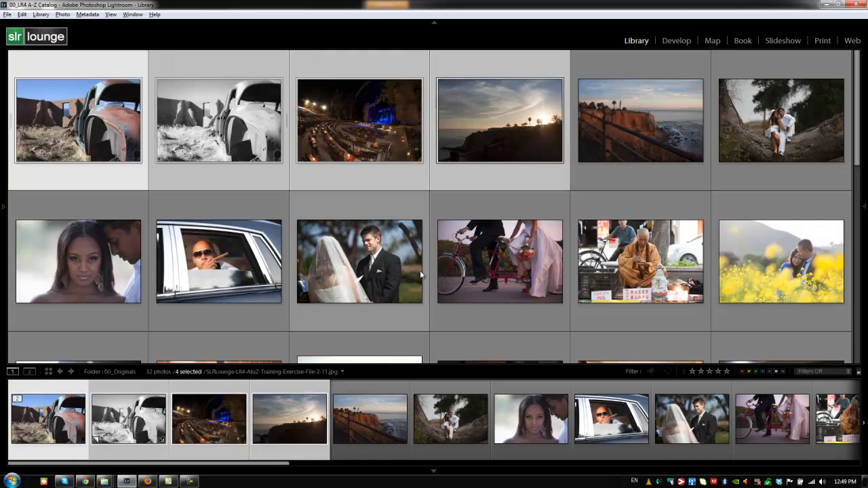
key("n")
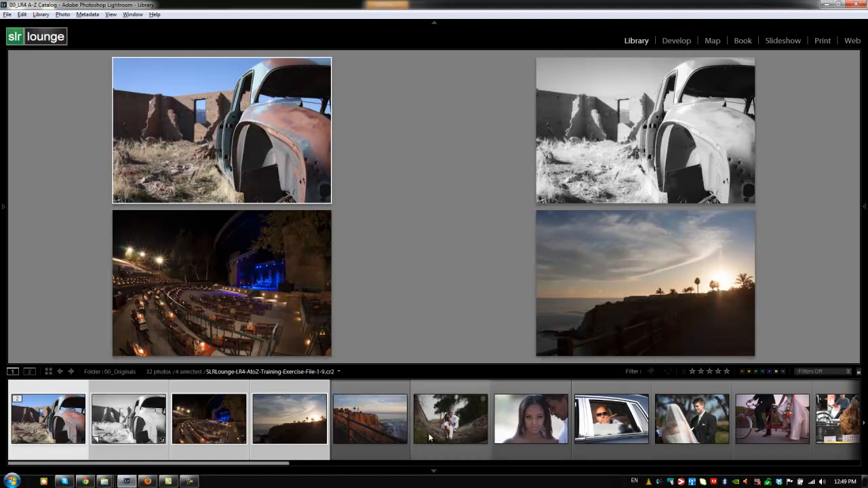
- Extend the Survey view to the first six photos, then narrow it down to the two truck versions
left_click(450, 435, "shift")
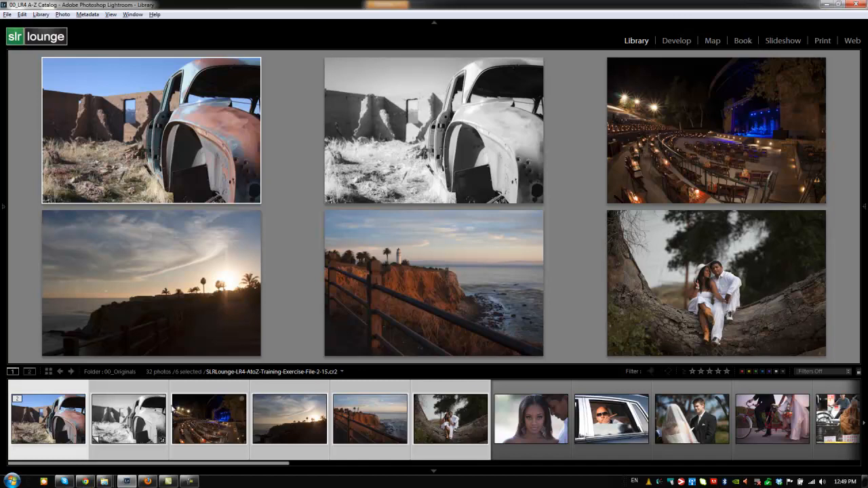
left_click(206, 422, "shift")
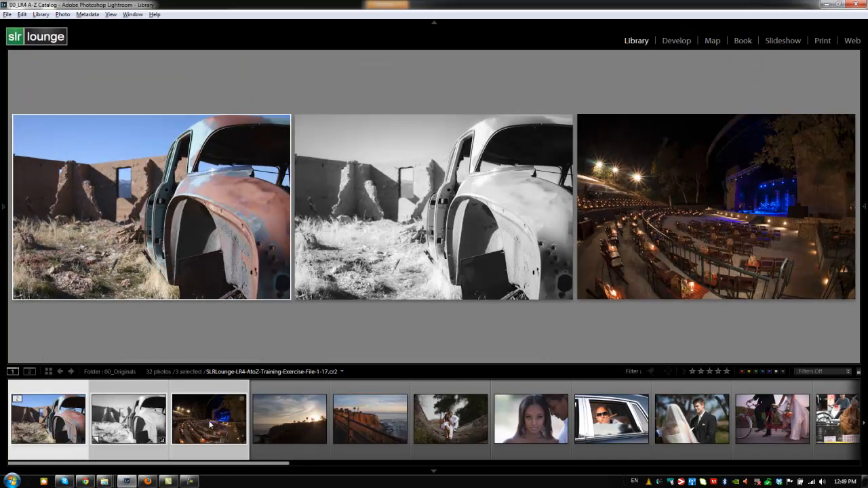
left_click(237, 439, "ctrl")
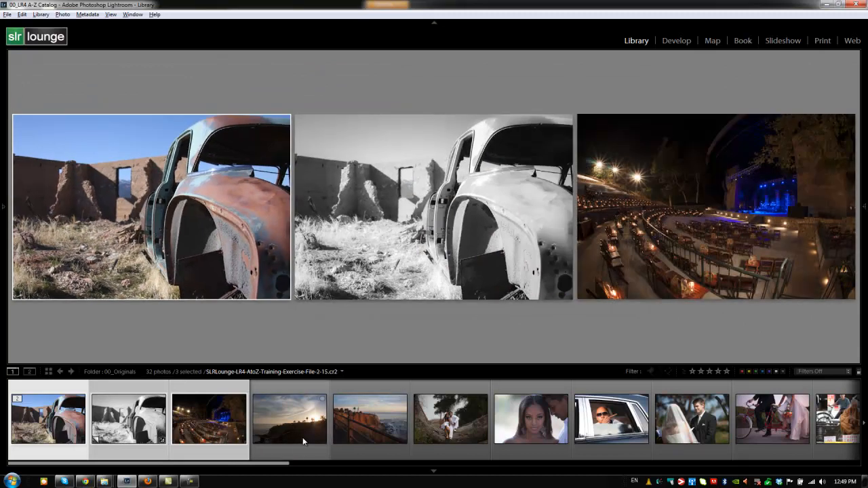
left_click(217, 434, "ctrl")
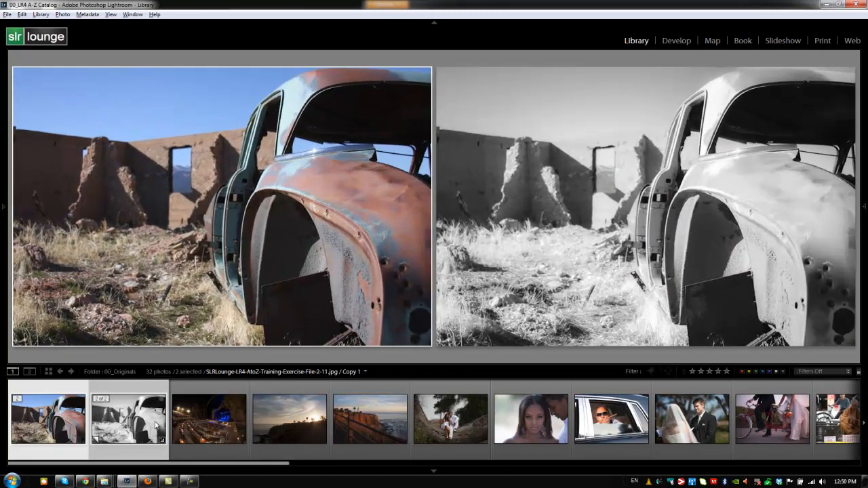
- Return to Grid view, select only the night amphitheatre photo, and show the side panels again
key("g")
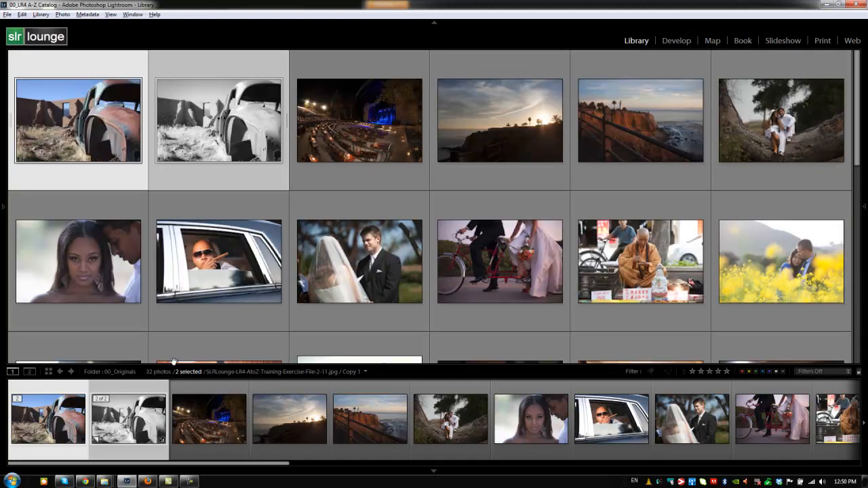
left_click(337, 119)
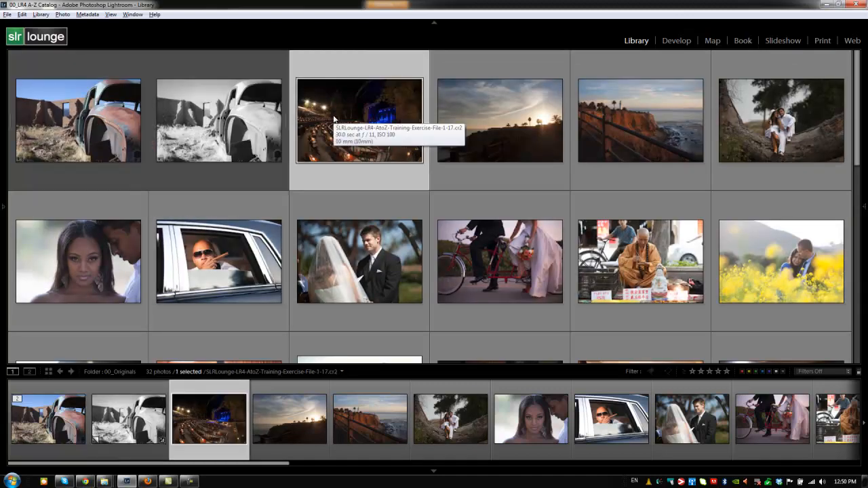
key("Tab")
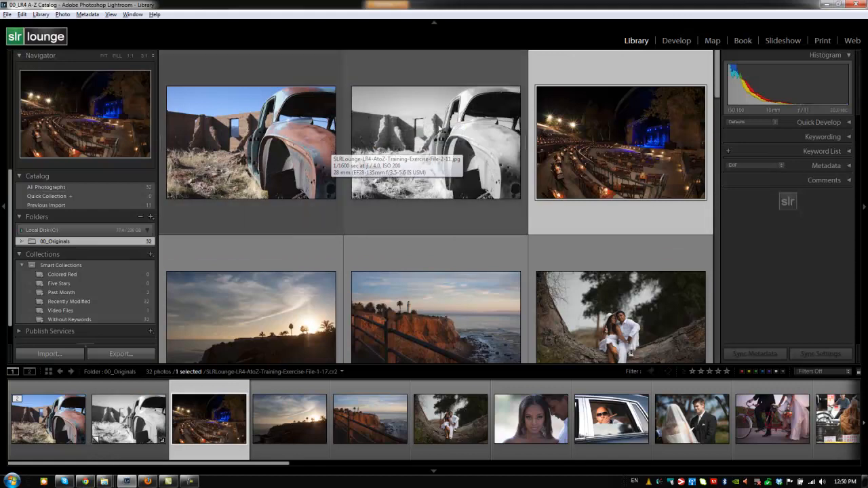
- Delete the black-and-white virtual copy of the truck photo
left_click(431, 99)
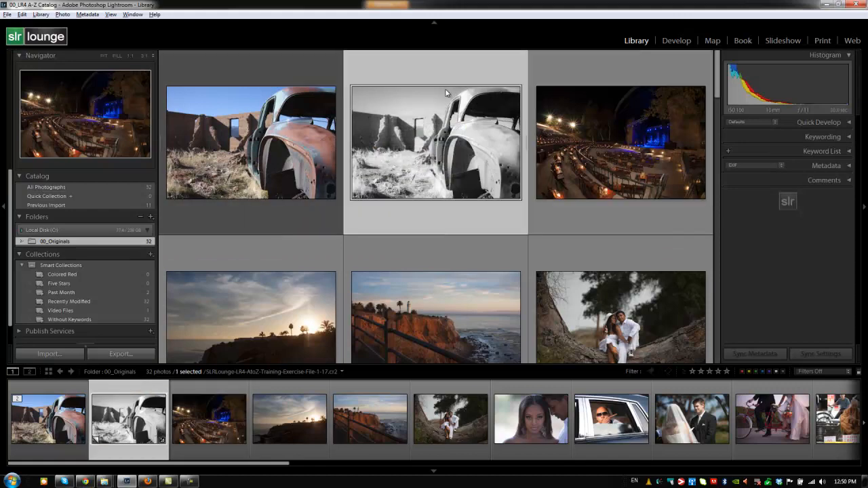
right_click(392, 99)
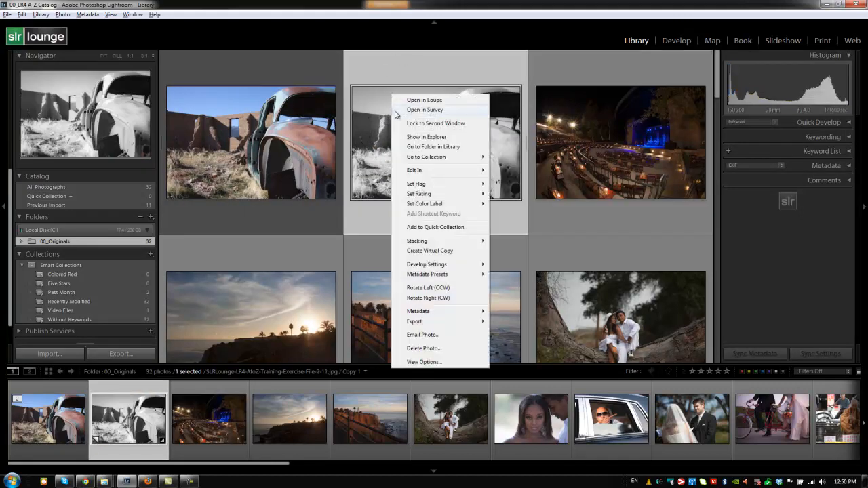
left_click(412, 349)
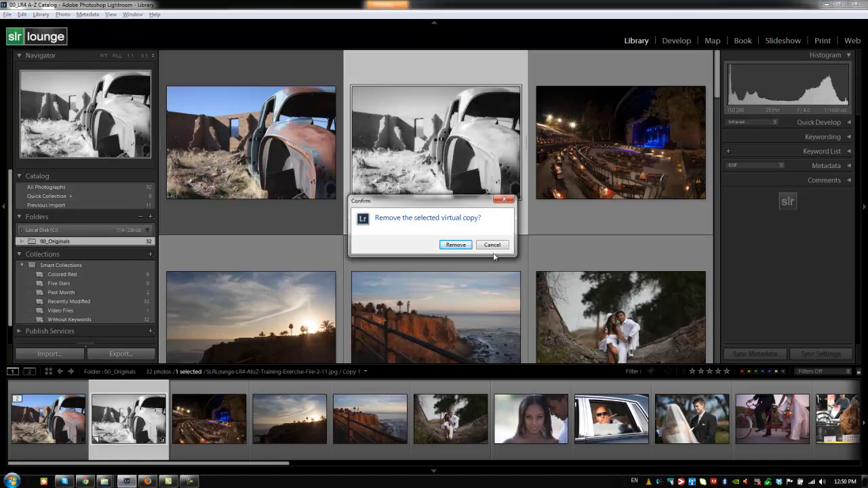
left_click(455, 245)
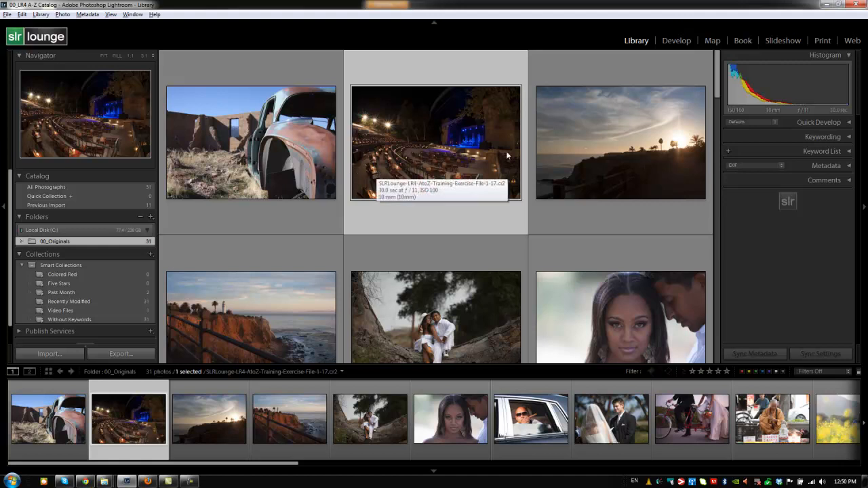
- Open the coastal sunset photo in Loupe view, go back to the grid, and reopen the photo in Loupe view
double_click(565, 156)
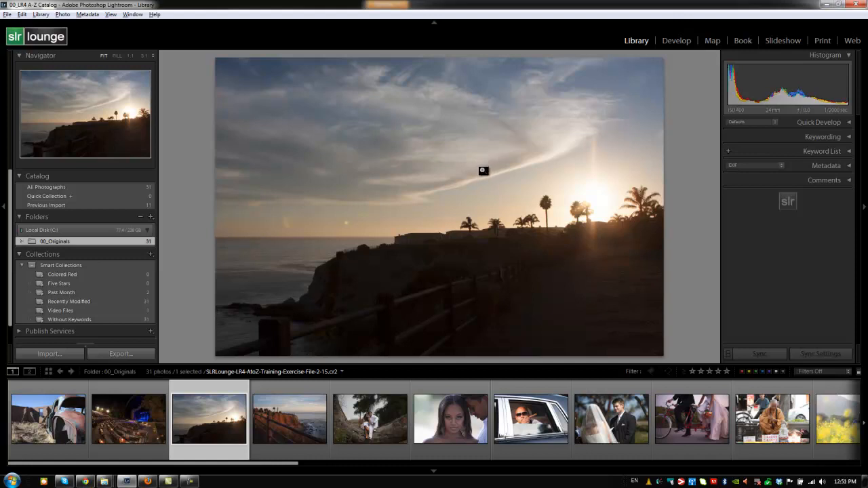
double_click(459, 153)
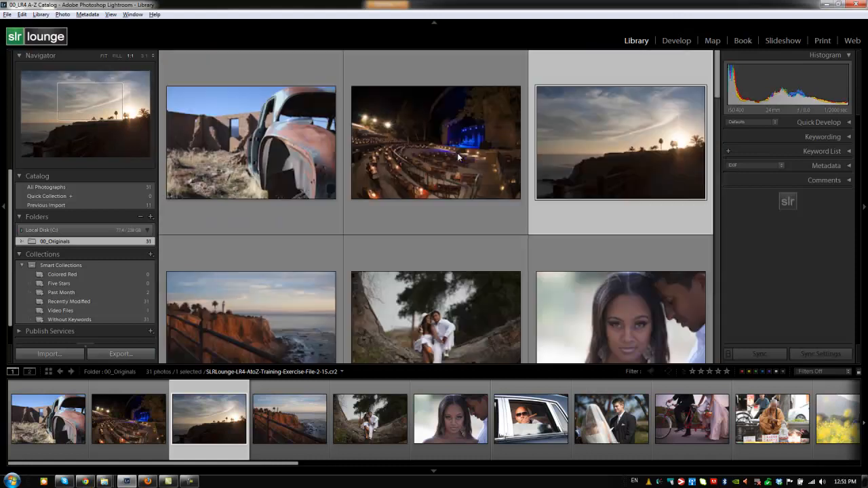
double_click(594, 133)
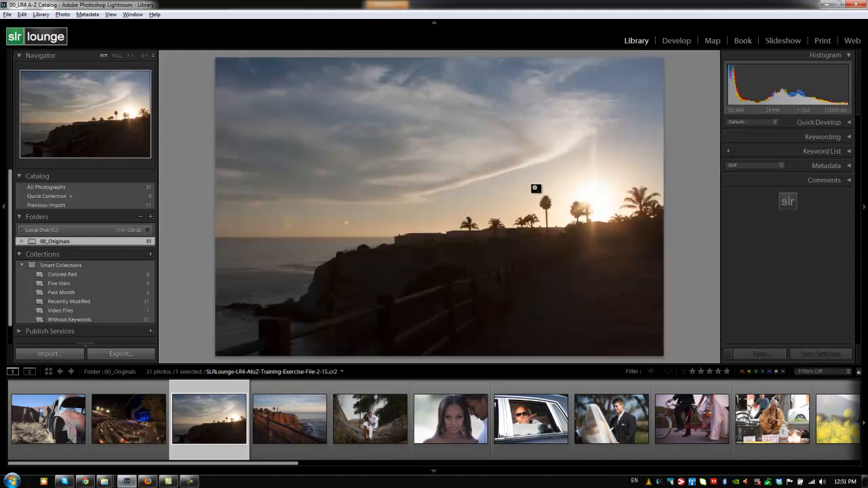
- Toggle the sunset photo between full-image and close-up zoom around the sun and palm trees, then return to Grid view
left_click(585, 204)
left_click(434, 212)
left_click(434, 211)
left_click(435, 212)
left_click(435, 211)
left_click(433, 211)
key("g")
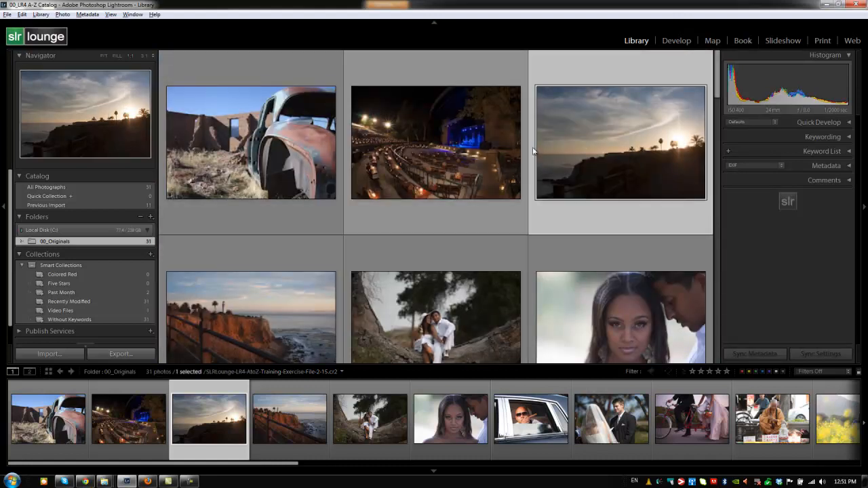